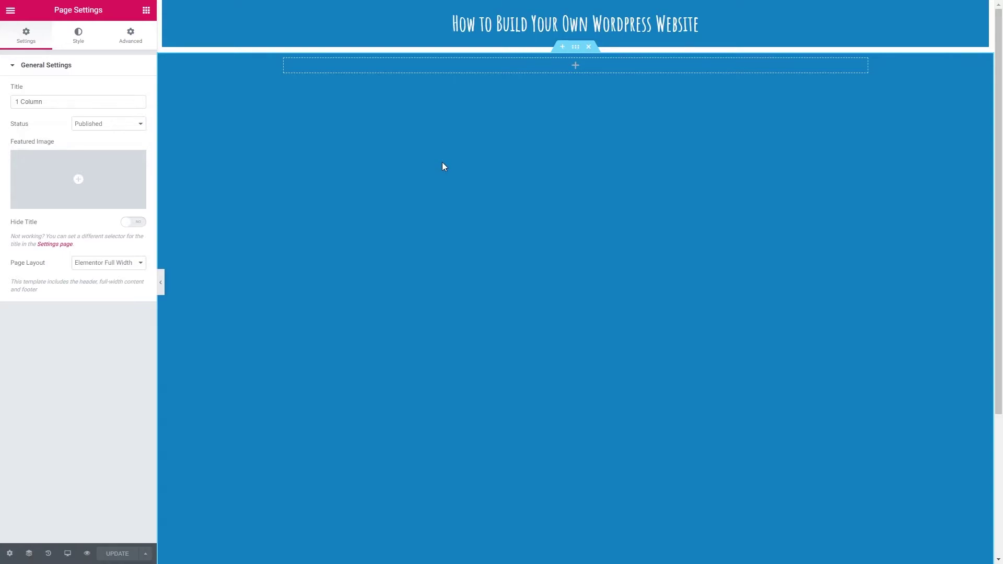
# - Add a Progress Bar widget to the empty column and title it "Sight"
pyautogui.click(147, 13)
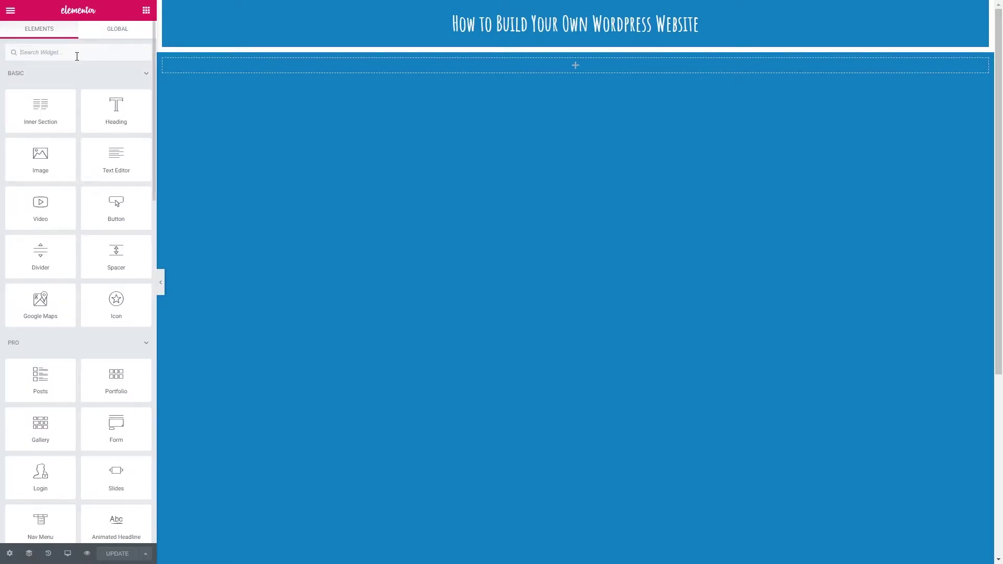
pyautogui.write('progre')
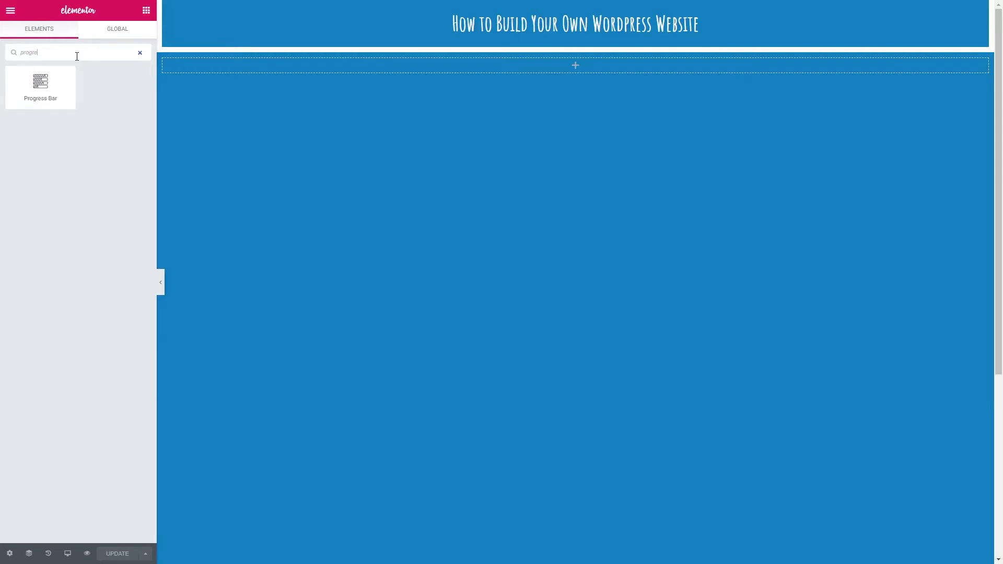
pyautogui.moveTo(40, 83); pyautogui.dragTo(540, 67)
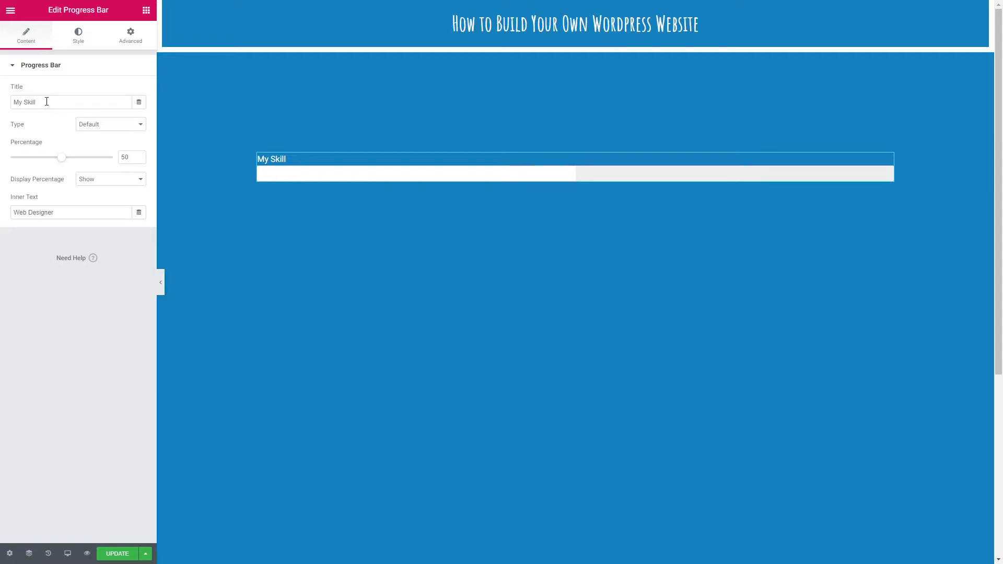
pyautogui.moveTo(47, 102); pyautogui.dragTo(13, 103)
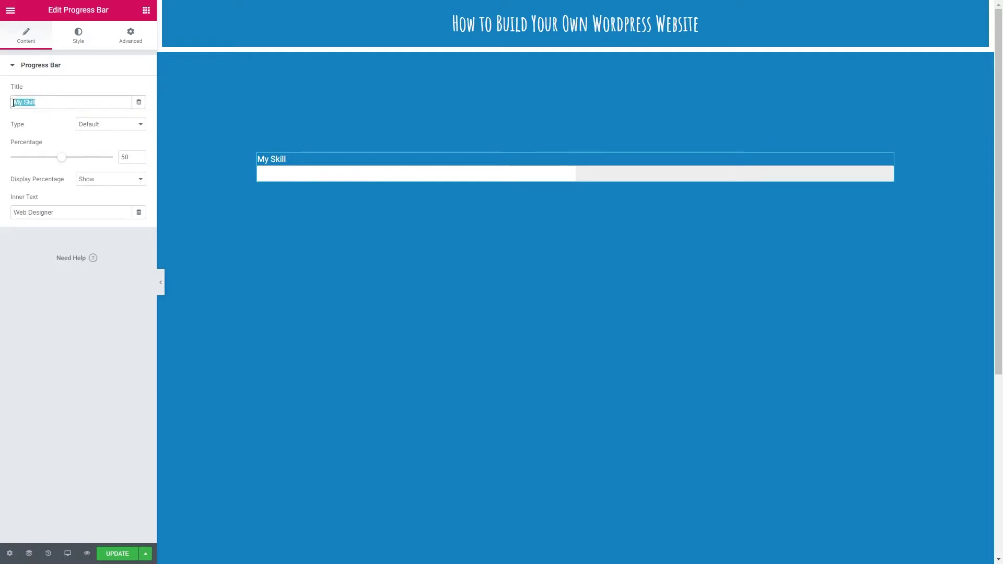
pyautogui.write('Sight')
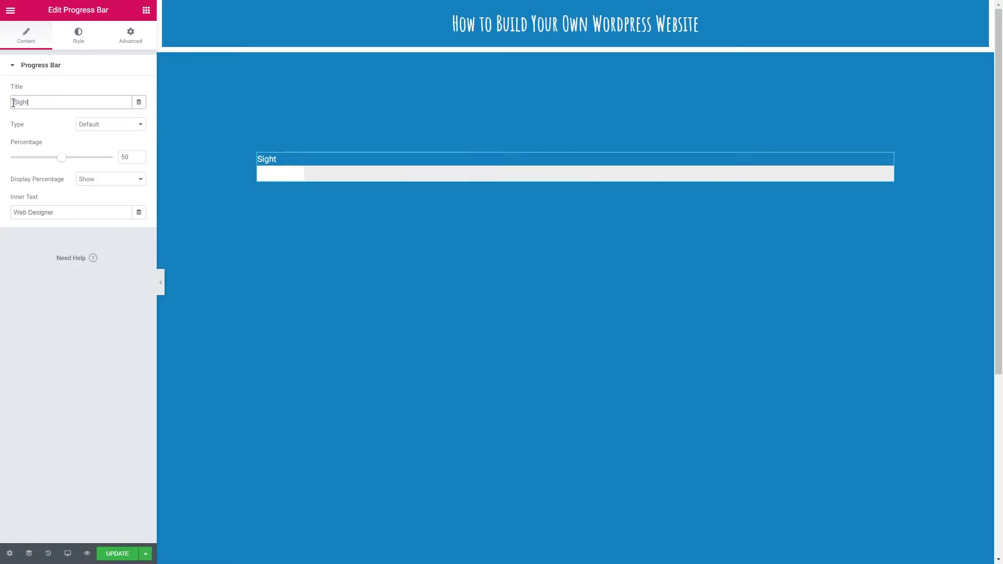
# - Try the preset types such as Success and Warning on the progress bar and return it to Default
pyautogui.click(106, 128)
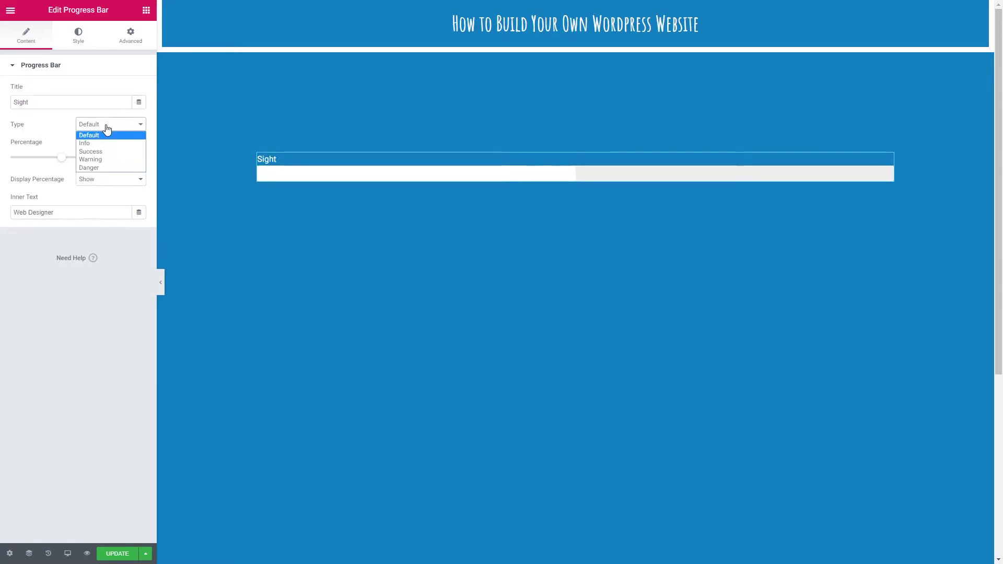
pyautogui.click(93, 140)
pyautogui.click(95, 128)
pyautogui.click(97, 151)
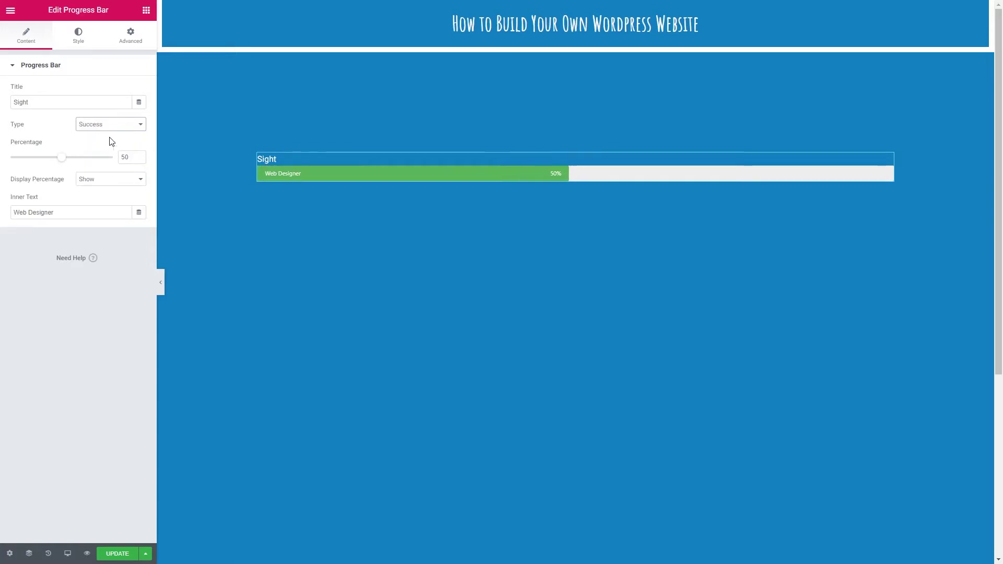
pyautogui.click(105, 126)
pyautogui.click(105, 160)
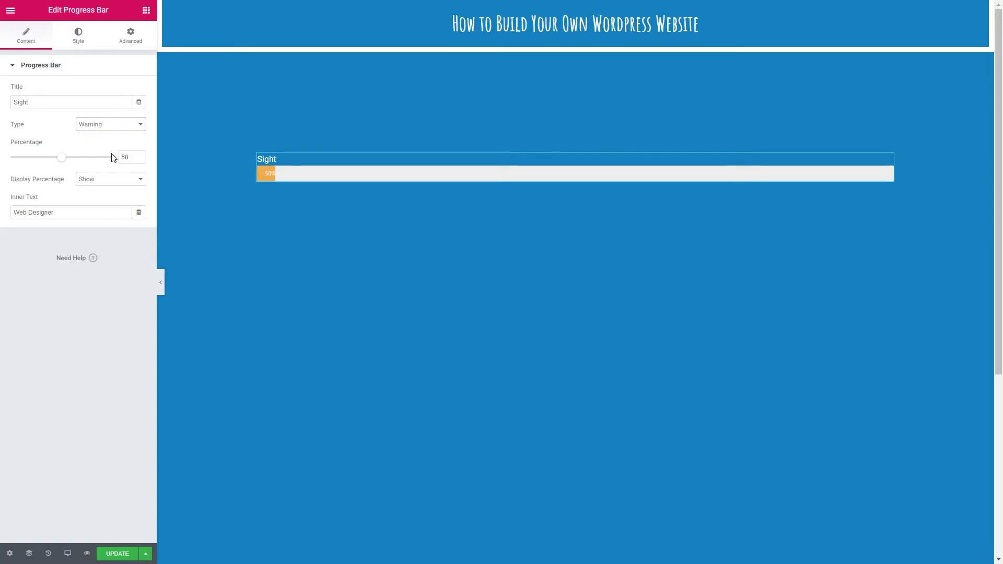
pyautogui.click(115, 128)
pyautogui.press('Down')
pyautogui.click(98, 133)
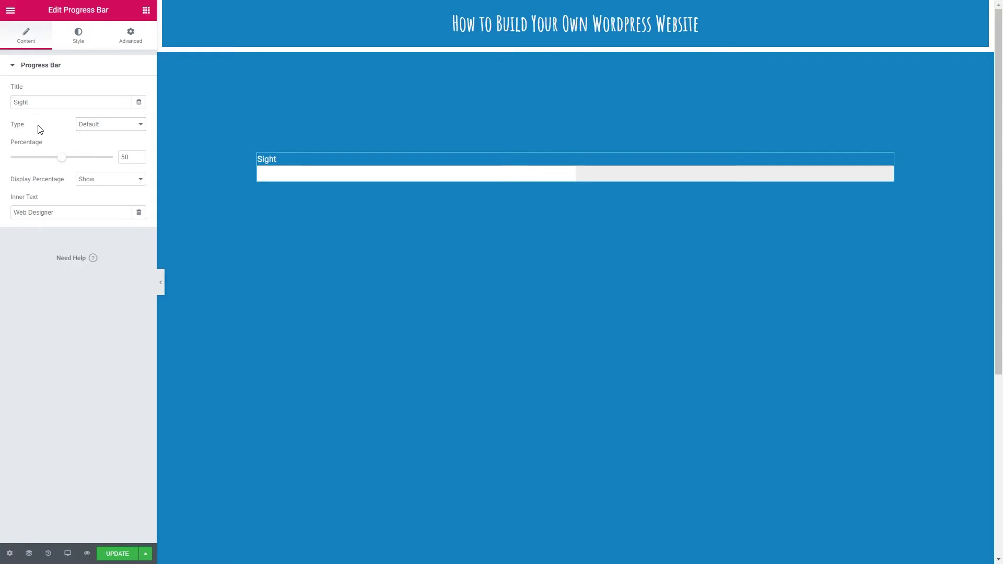
pyautogui.click(87, 126)
pyautogui.click(55, 127)
# - Set the progress bar to 100 percent with the percentage shown, and enter "Very Good" as its inner text
pyautogui.moveTo(64, 164); pyautogui.dragTo(119, 159)
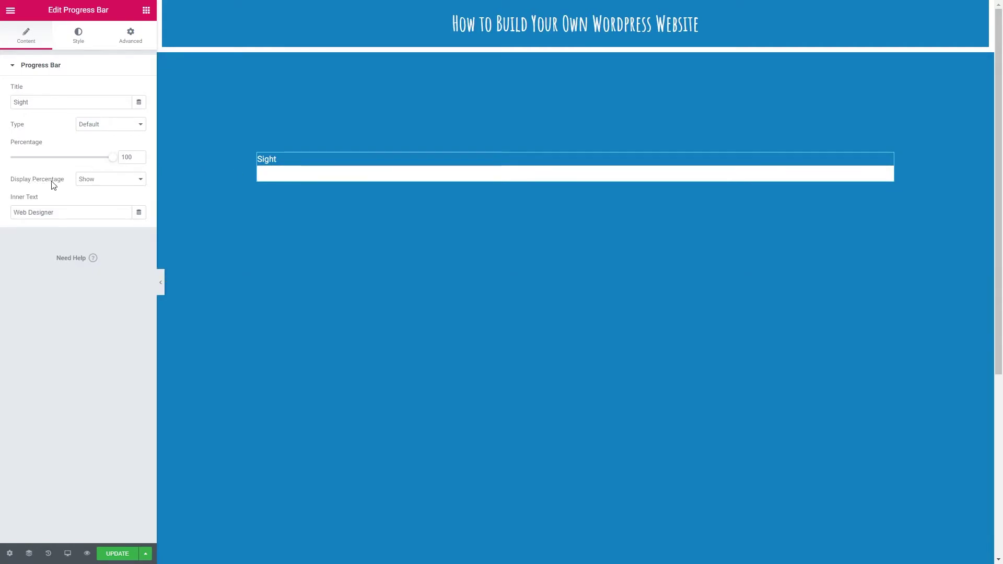
pyautogui.click(97, 182)
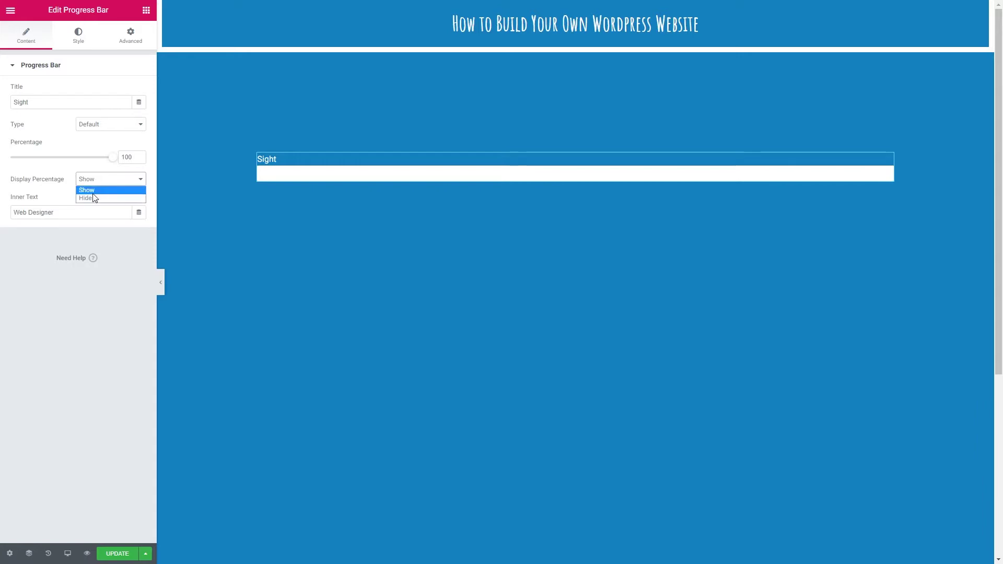
pyautogui.click(90, 190)
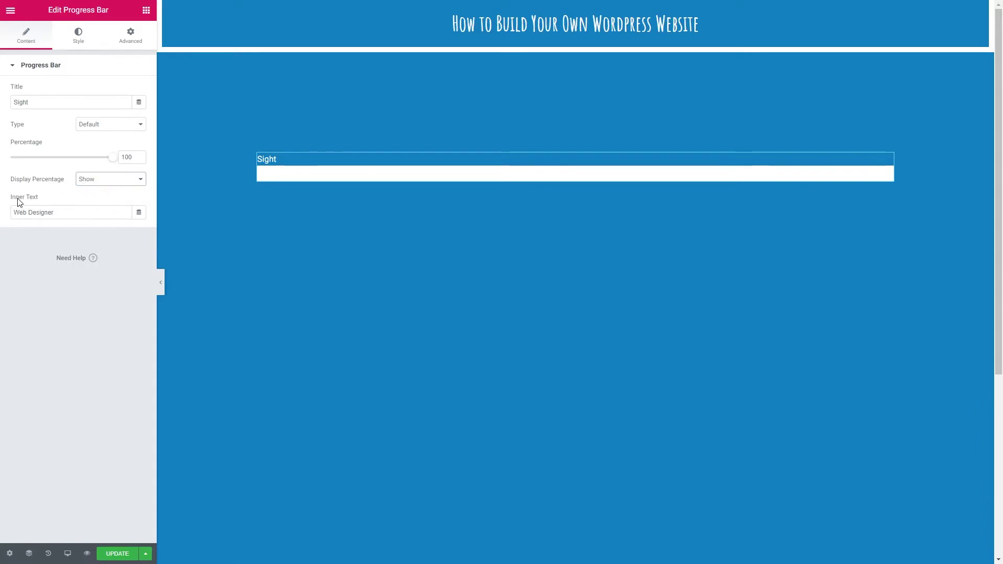
pyautogui.moveTo(73, 210); pyautogui.dragTo(15, 214)
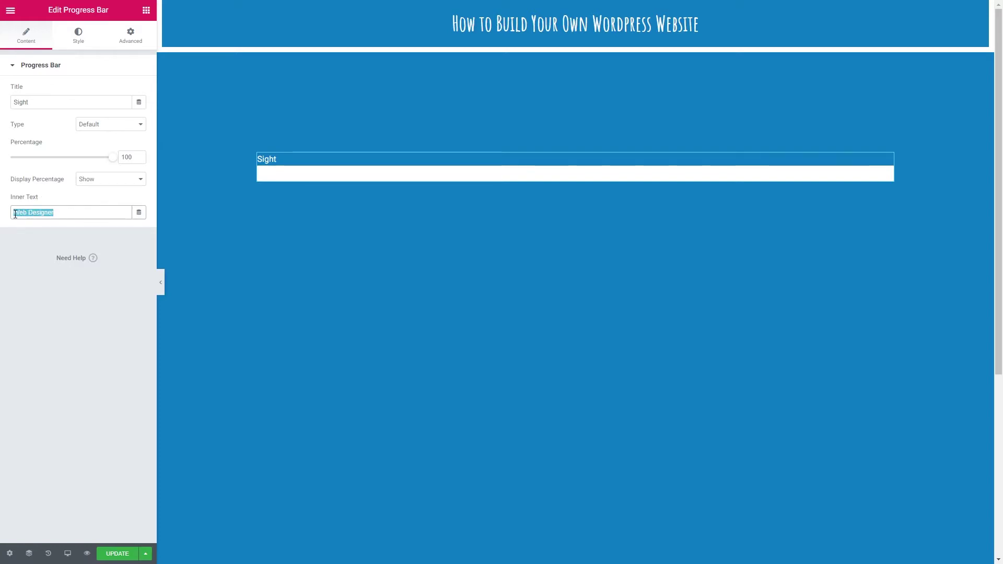
pyautogui.write('Very Good')
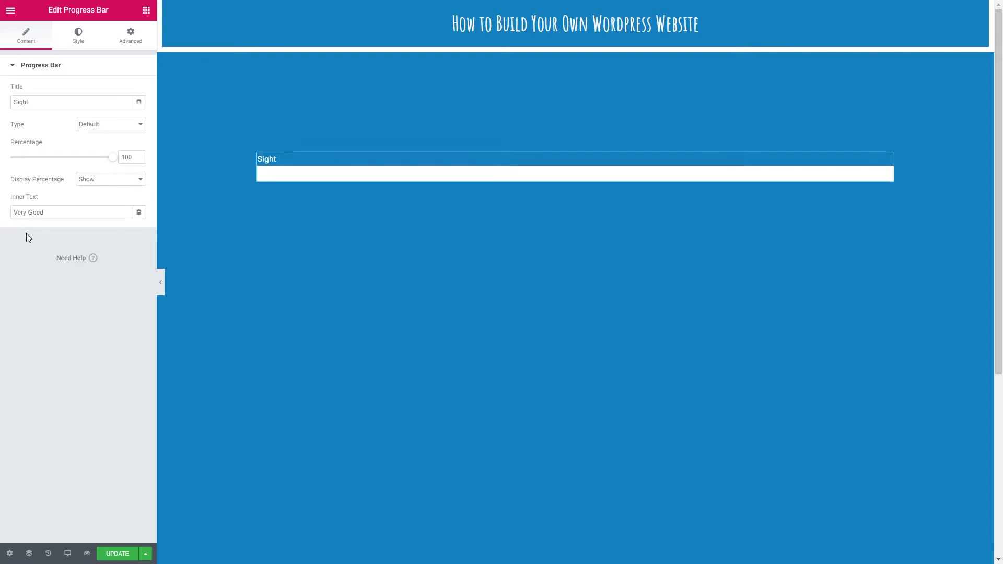
# - Color the progress bar teal (#3FBFBC) and make its background color white
pyautogui.click(77, 37)
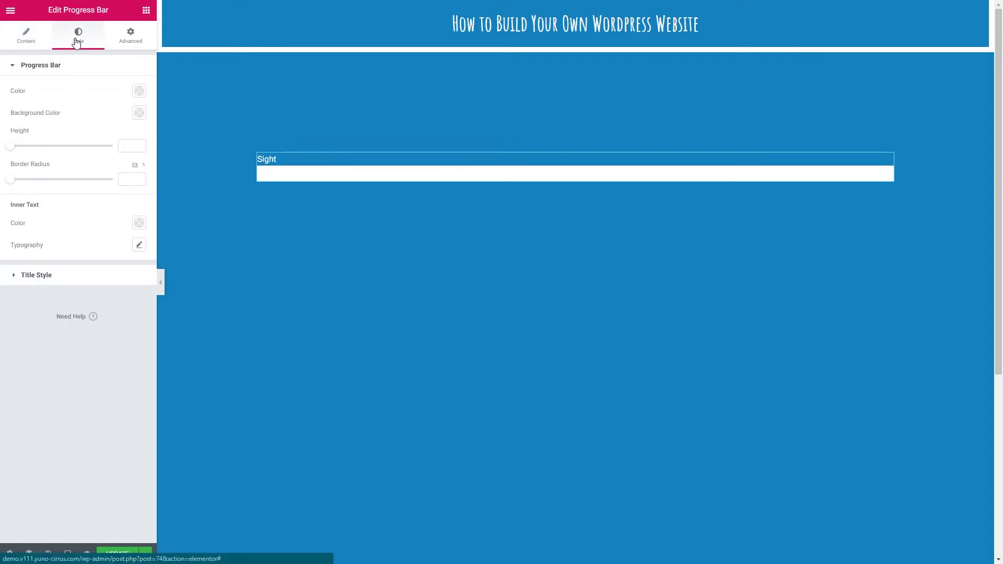
pyautogui.click(139, 93)
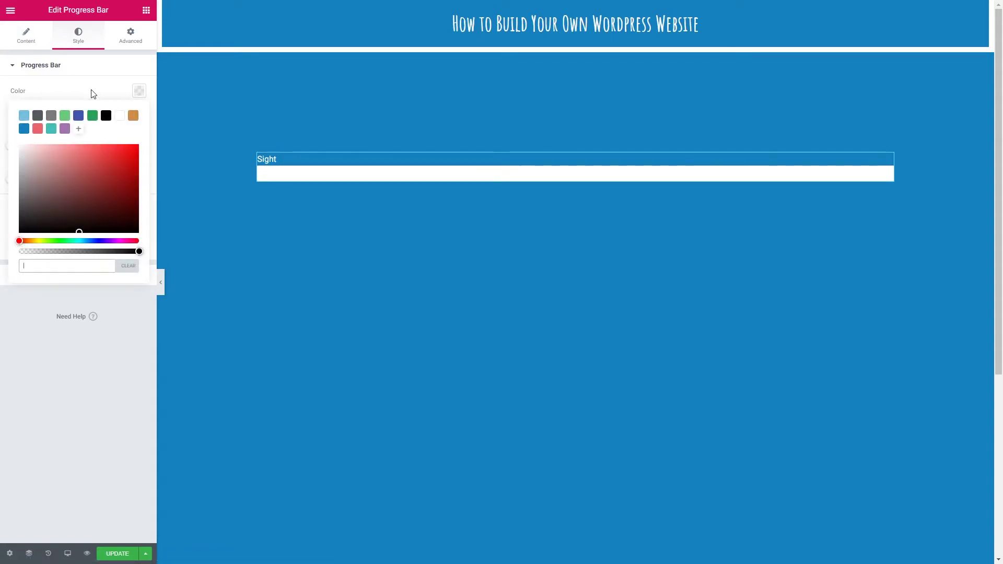
pyautogui.click(51, 129)
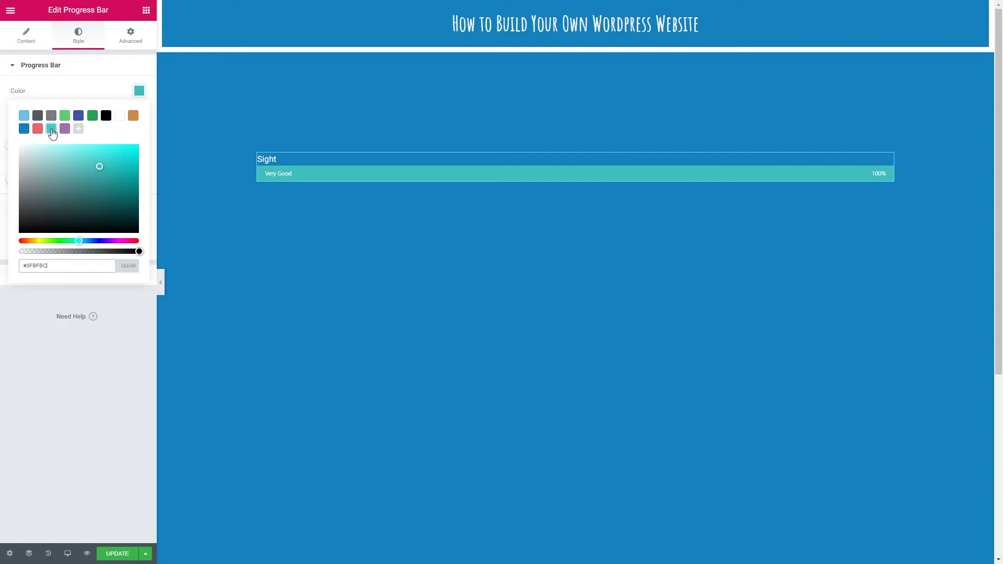
pyautogui.hotkey('ctrl', 'a')
pyautogui.click(140, 93)
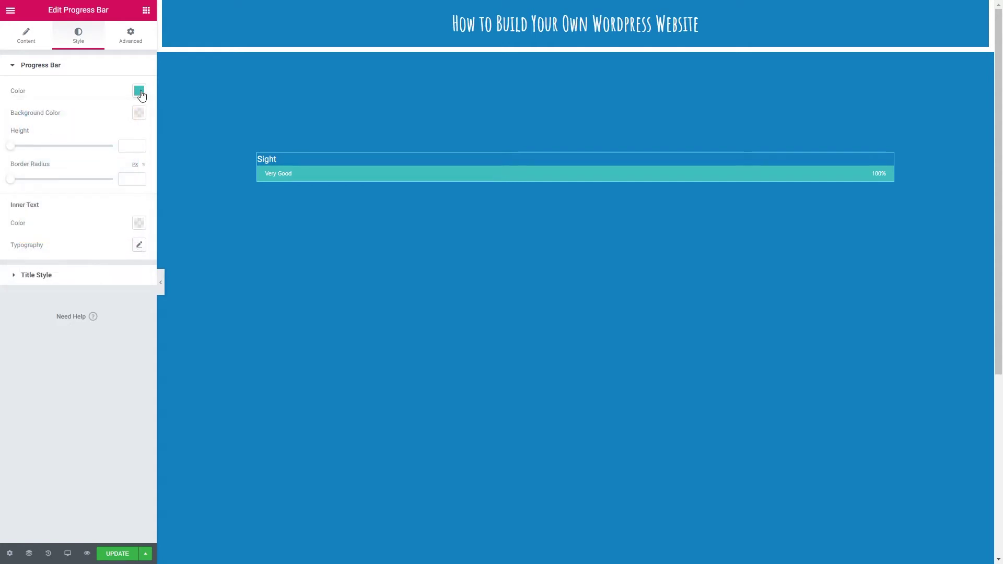
pyautogui.click(139, 114)
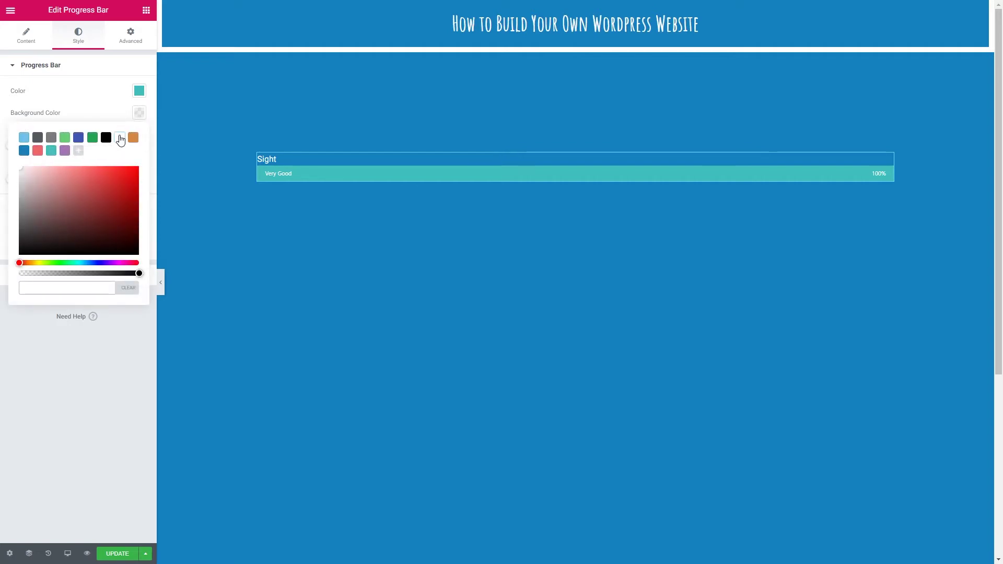
pyautogui.click(119, 139)
pyautogui.click(118, 116)
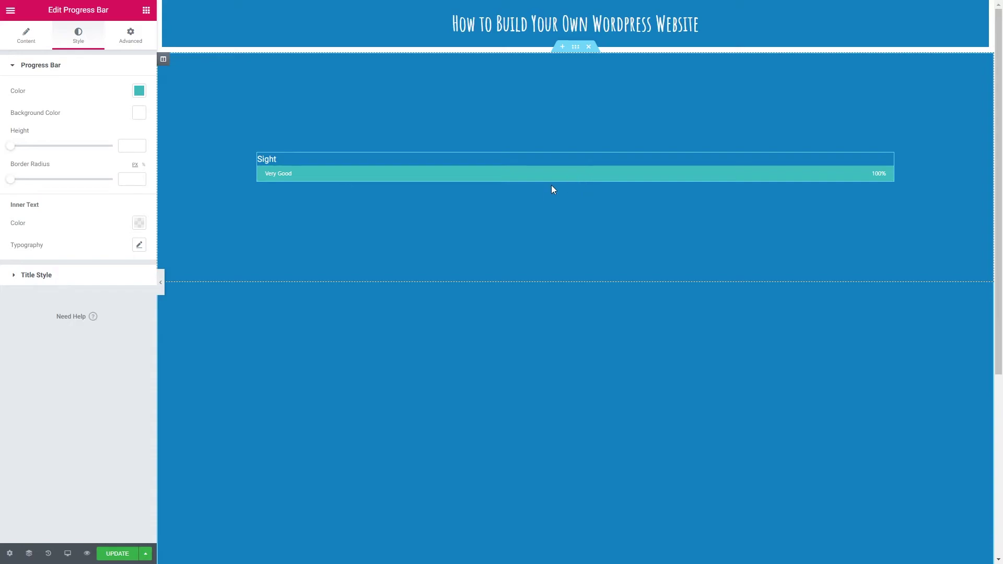
# - Set the progress bar's height to 50 and its border radius to 32 px
pyautogui.moveTo(10, 146); pyautogui.dragTo(62, 153)
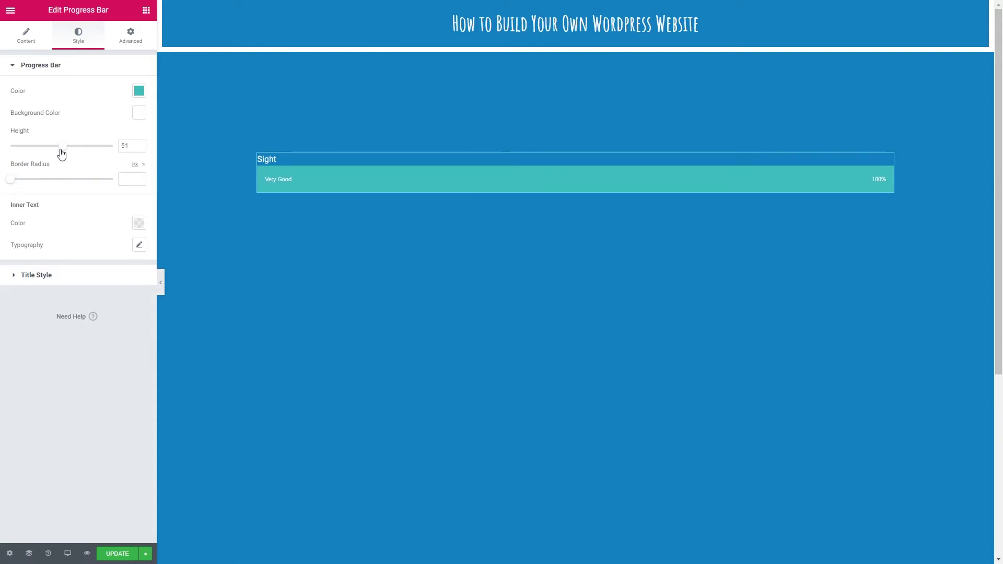
pyautogui.moveTo(12, 181); pyautogui.dragTo(46, 183)
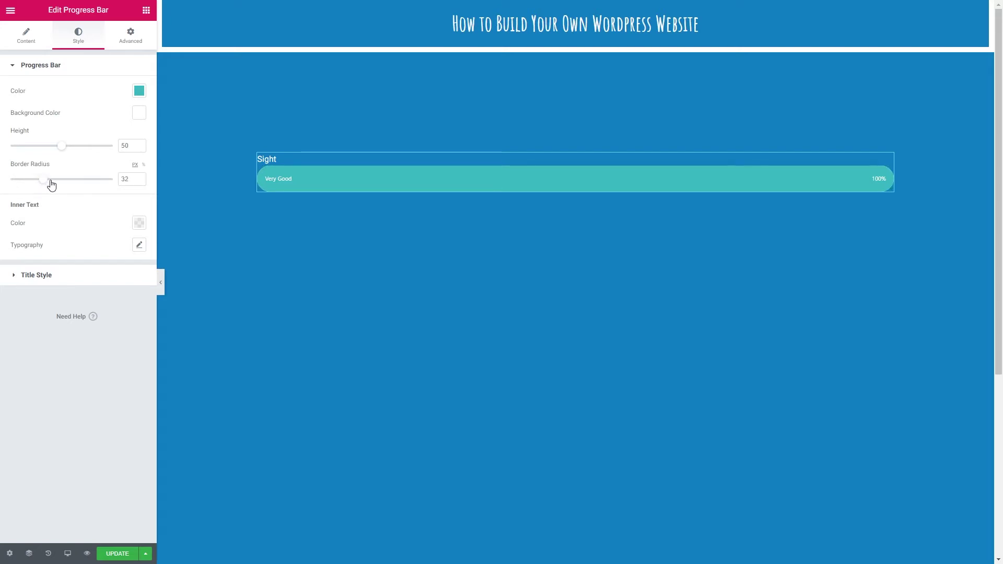
# - Make the bar's inner text white and set its typography to Amatic SC at 2 REM
pyautogui.click(141, 228)
pyautogui.click(78, 261)
pyautogui.click(123, 233)
pyautogui.click(139, 246)
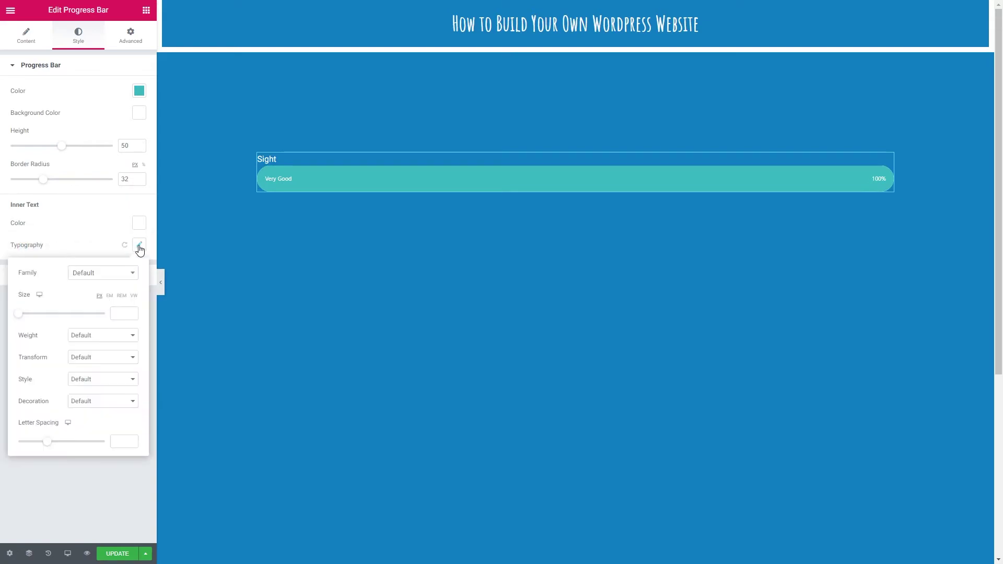
pyautogui.click(116, 275)
pyautogui.write('ama')
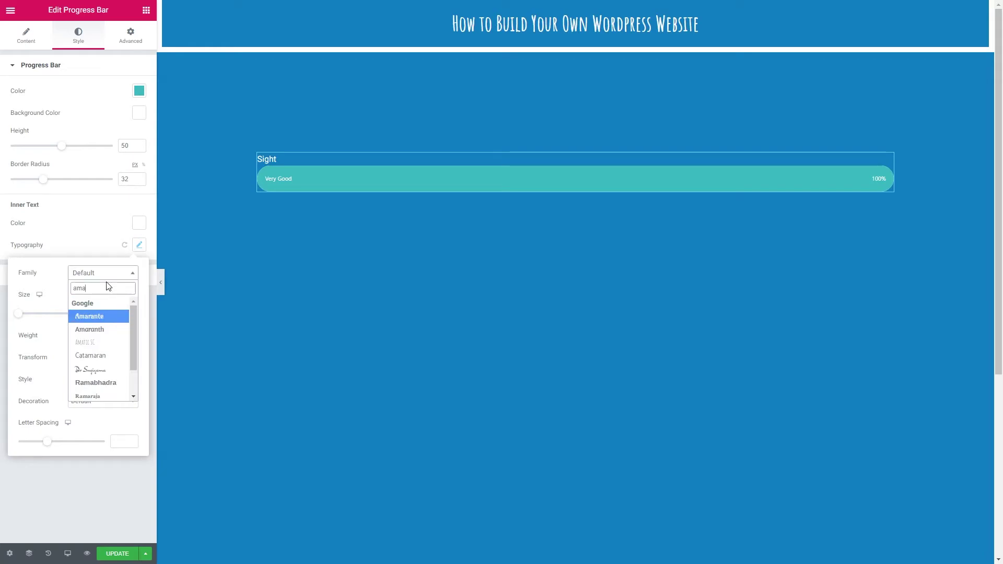
pyautogui.click(101, 344)
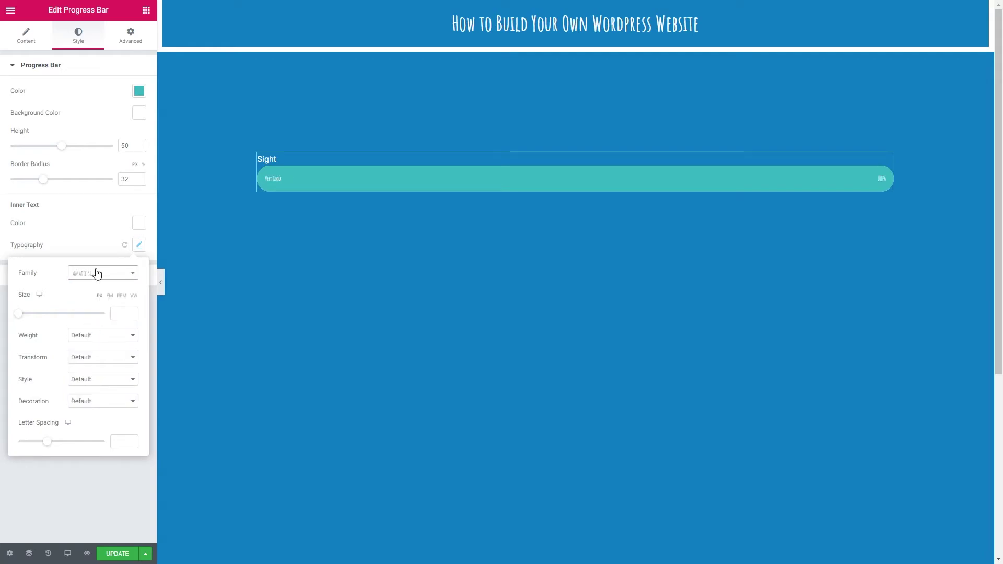
pyautogui.click(122, 296)
pyautogui.click(122, 312)
pyautogui.write('2')
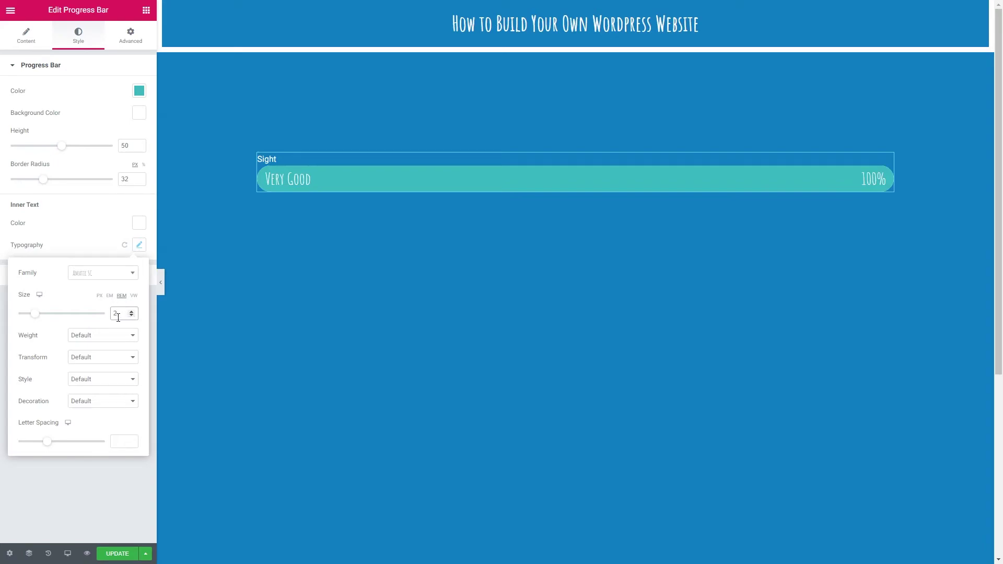
pyautogui.click(139, 245)
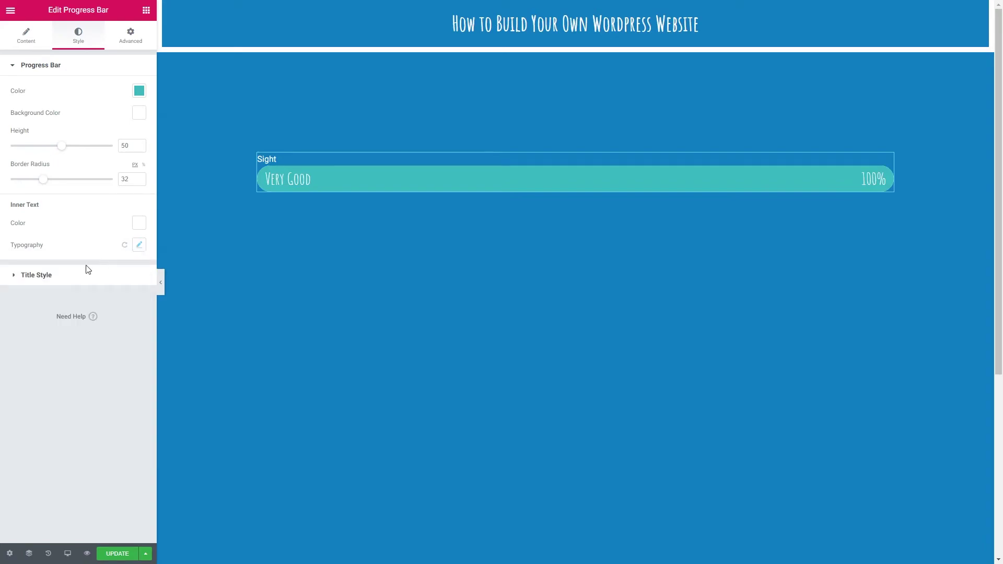
# - Set the progress bar title's text color to white (#FFFFFF)
pyautogui.click(48, 278)
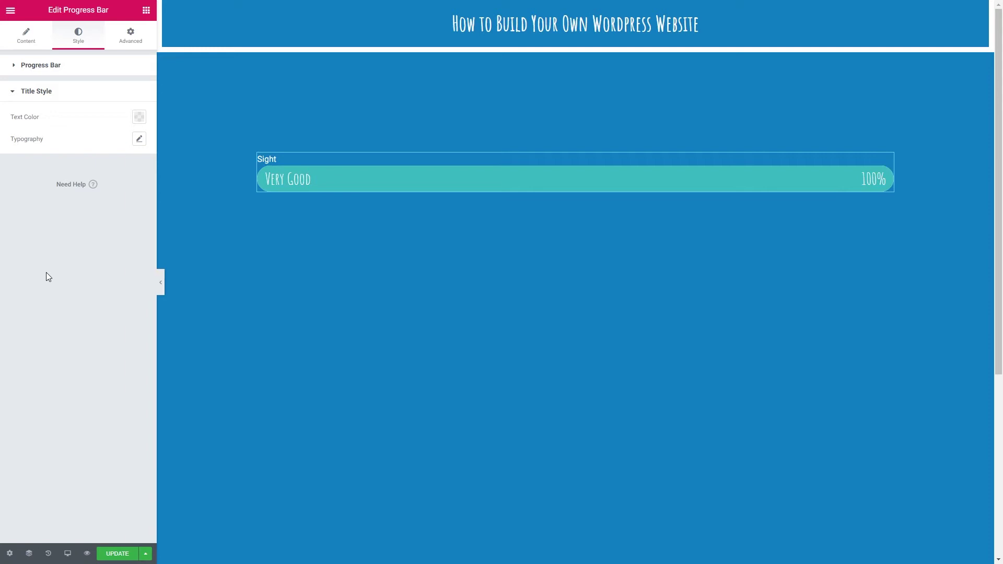
pyautogui.click(138, 117)
pyautogui.click(119, 141)
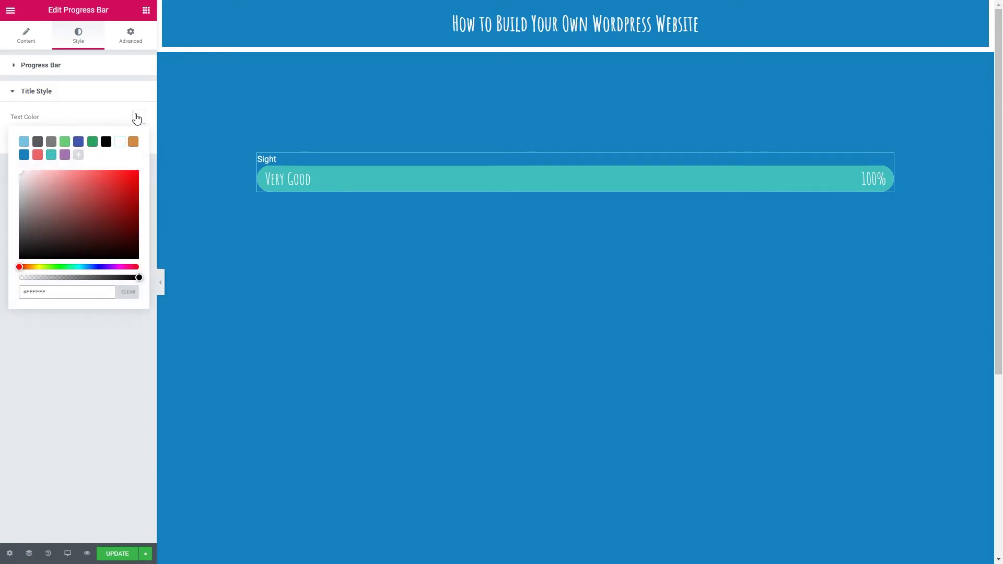
pyautogui.click(137, 119)
# - Set the title's typography to Josefin Sans, 1.5 REM in size with a weight of 300
pyautogui.click(139, 139)
pyautogui.click(111, 168)
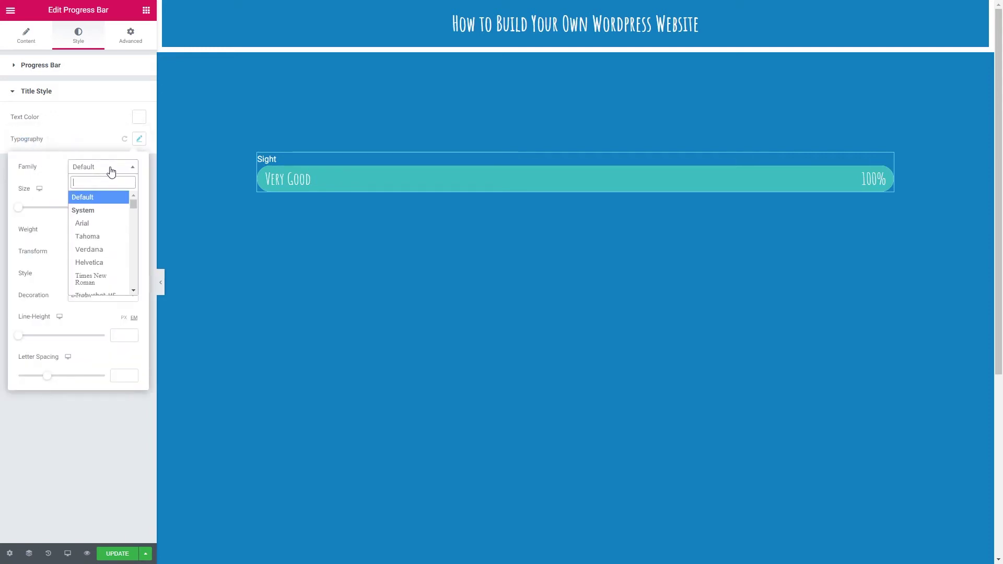
pyautogui.write('jose')
pyautogui.click(101, 211)
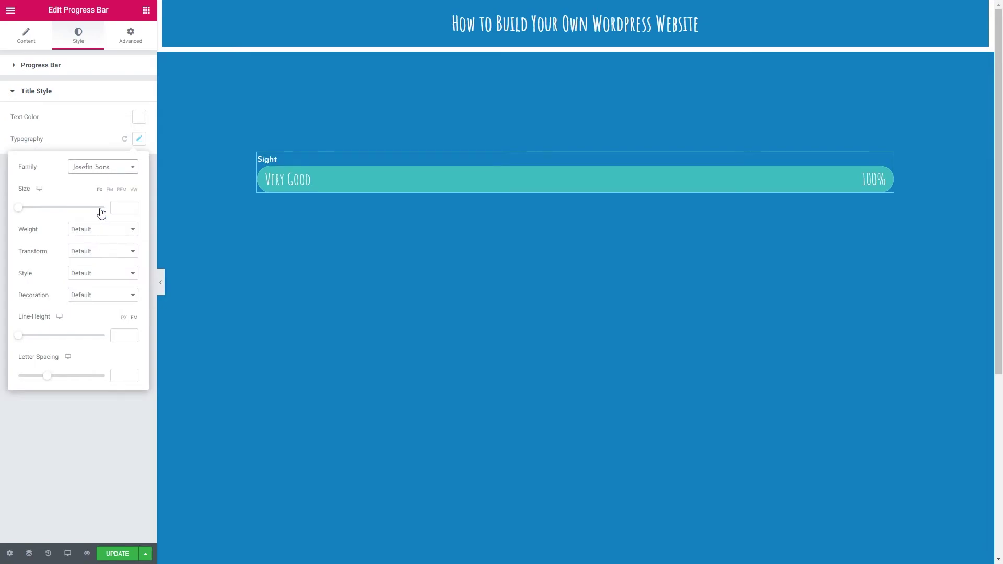
pyautogui.click(121, 189)
pyautogui.write('1.5')
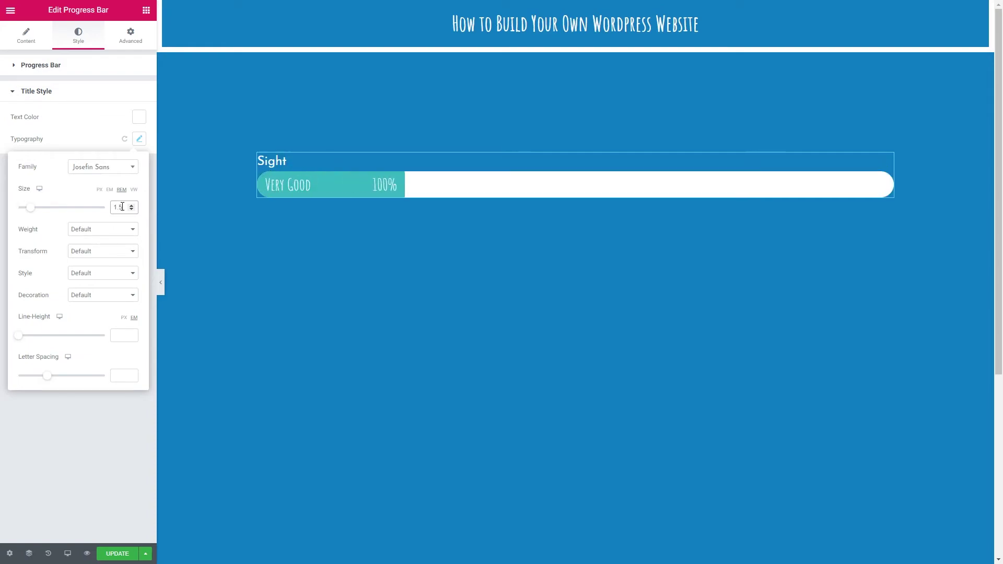
pyautogui.click(102, 229)
pyautogui.click(91, 257)
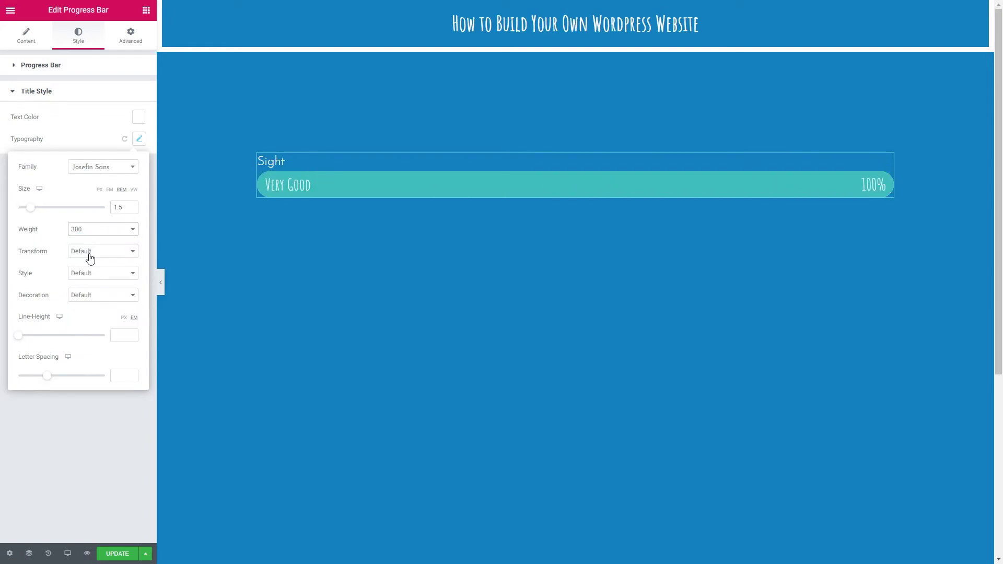
pyautogui.click(139, 143)
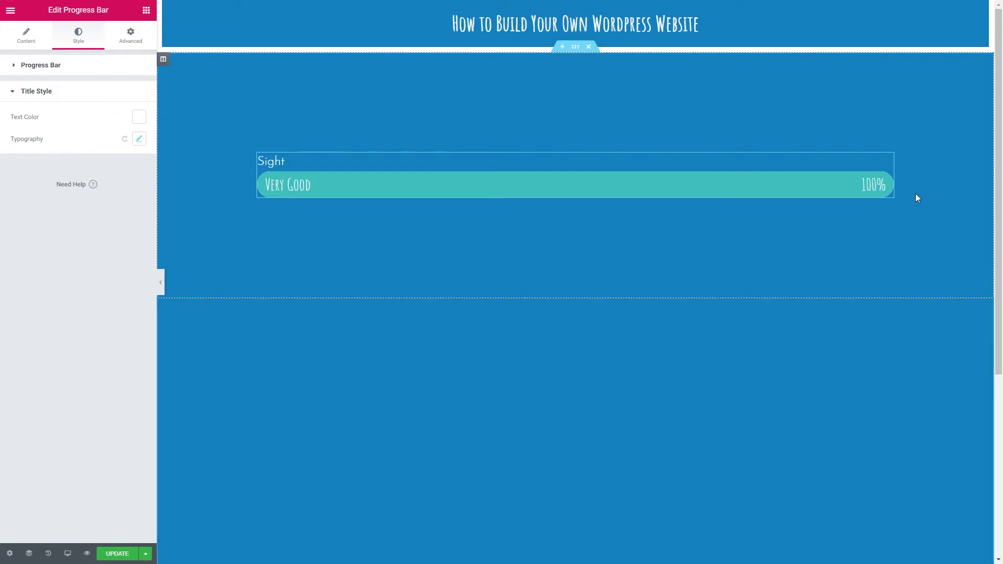
# - Duplicate the Sight progress bar and change the copy's title to "Smell"
pyautogui.rightClick(887, 161)
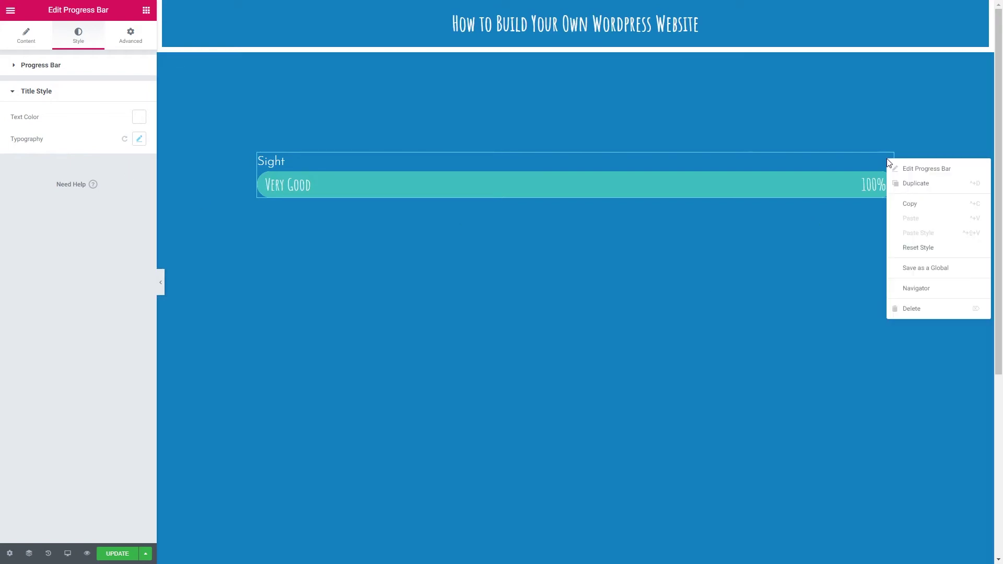
pyautogui.click(913, 184)
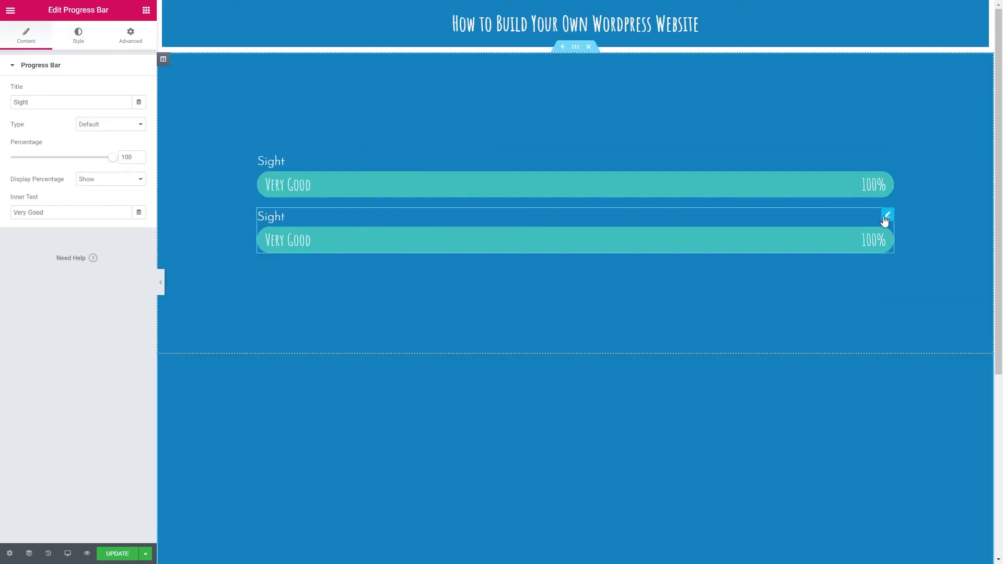
pyautogui.moveTo(30, 103); pyautogui.dragTo(2, 109)
pyautogui.write('Smell')
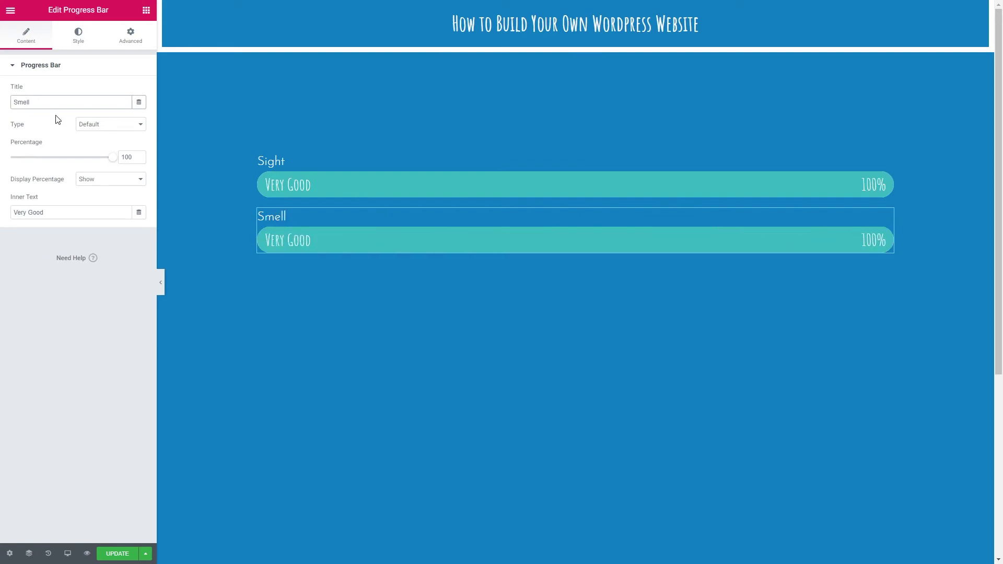
# - Set the Smell bar's percentage to 52 and its inner text to "Average"
pyautogui.moveTo(112, 160); pyautogui.dragTo(63, 166)
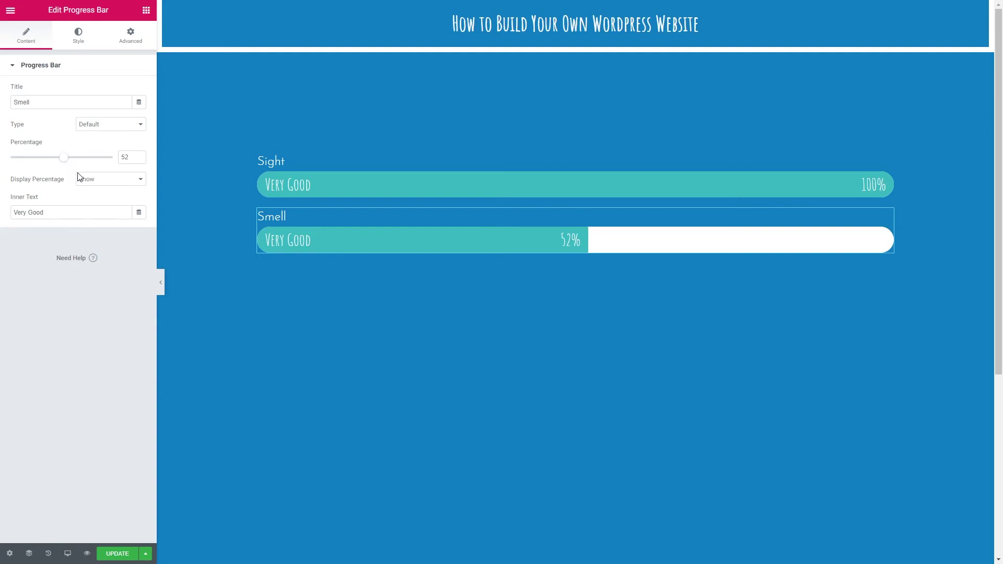
pyautogui.moveTo(48, 211); pyautogui.dragTo(1, 215)
pyautogui.write('Average')
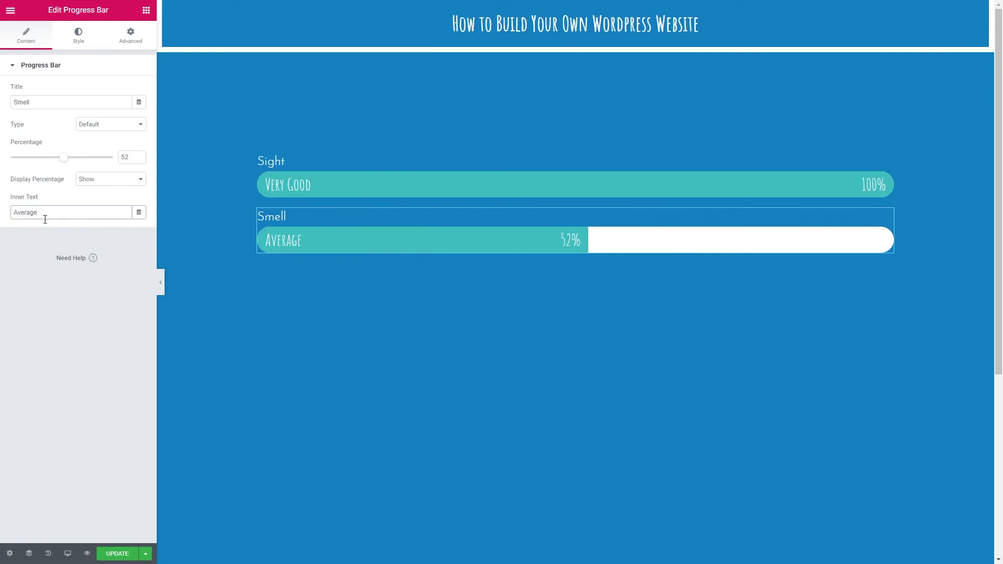
# - Change the Smell bar's fill color to the light red preset swatch and save the page update
pyautogui.click(79, 37)
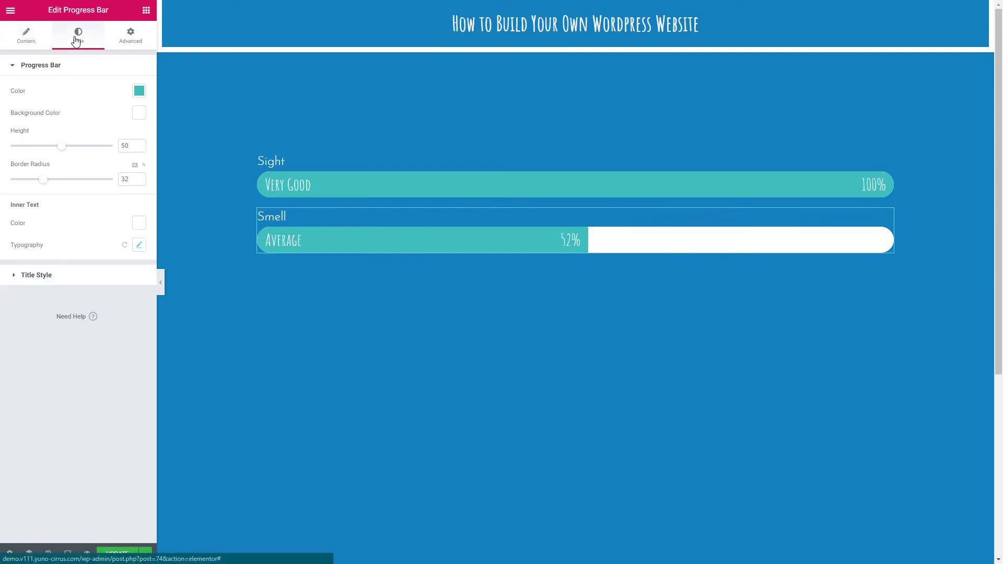
pyautogui.click(139, 92)
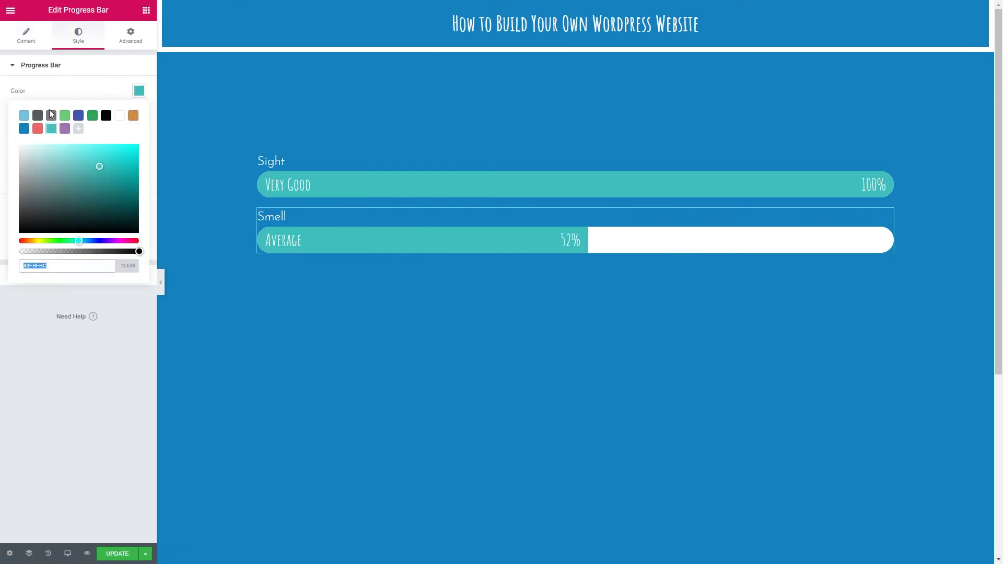
pyautogui.click(38, 129)
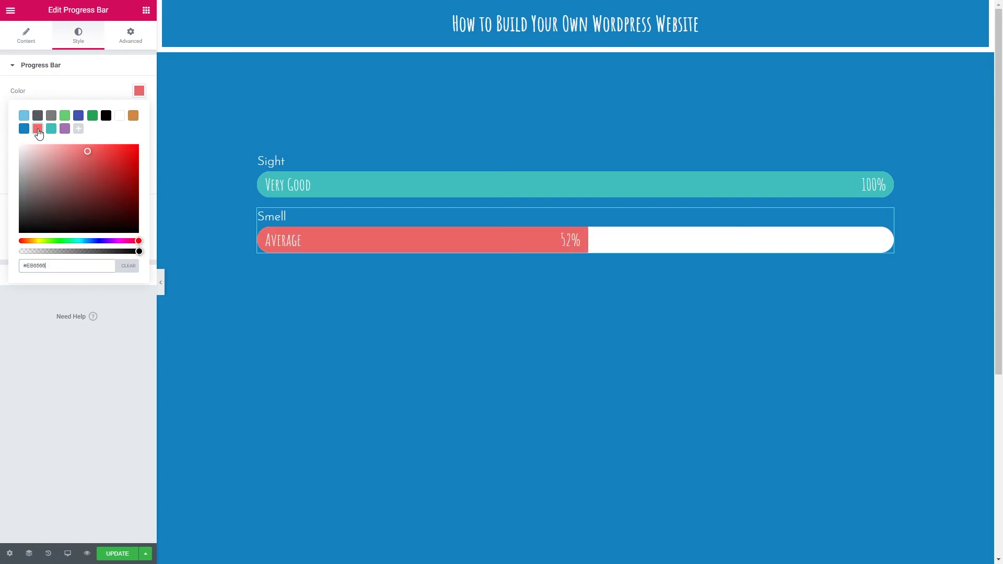
pyautogui.click(139, 94)
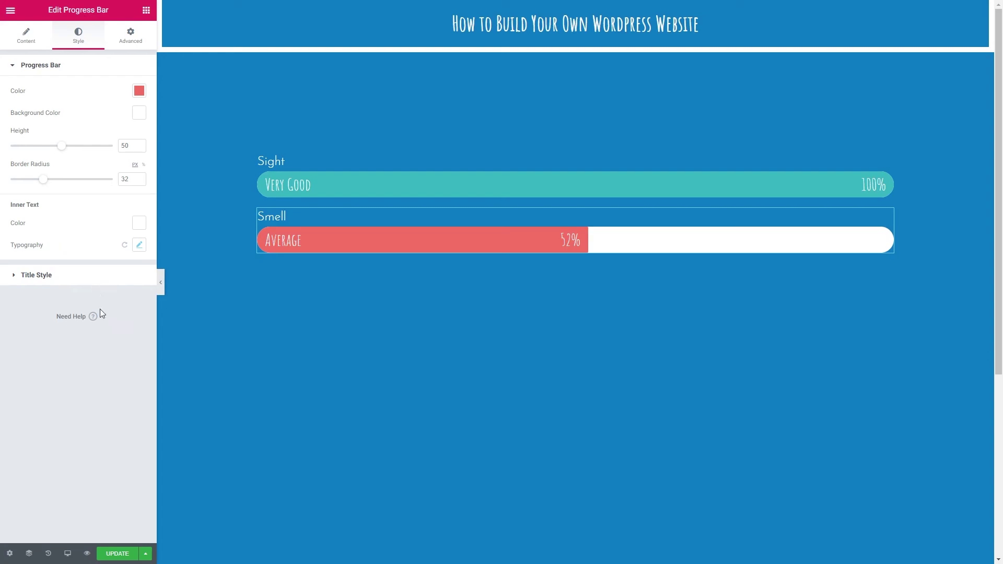
pyautogui.click(117, 555)
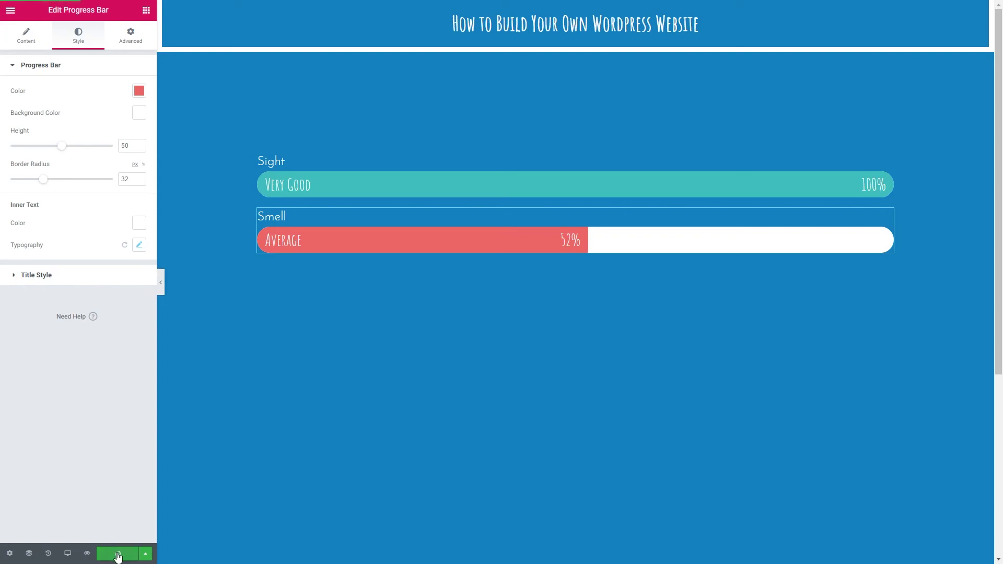